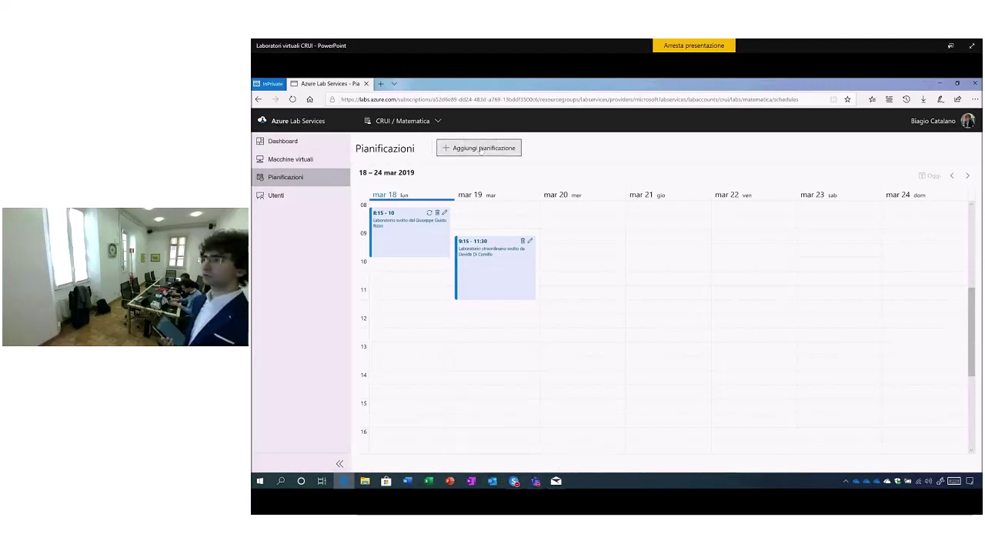
# Start a new weekly schedule on Wednesday only, 18/3/2019 to 18/7/2019, starting at 08:15.
pyautogui.click(481, 149)
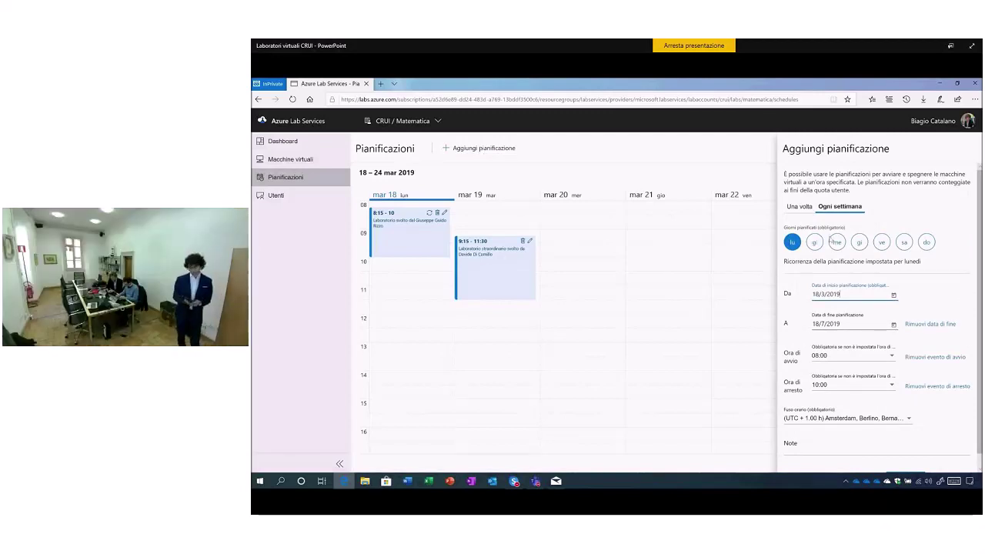
pyautogui.click(836, 242)
pyautogui.click(793, 242)
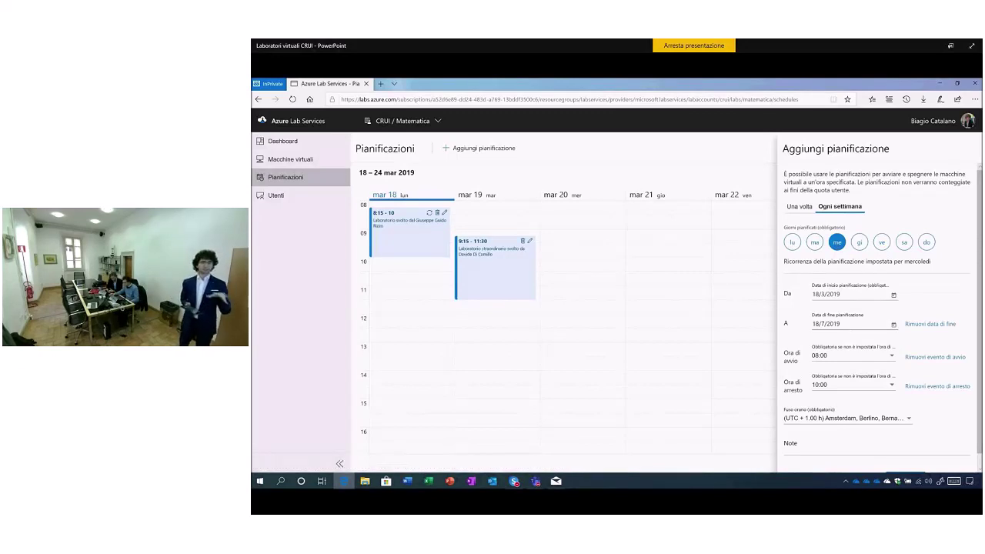
pyautogui.click(893, 296)
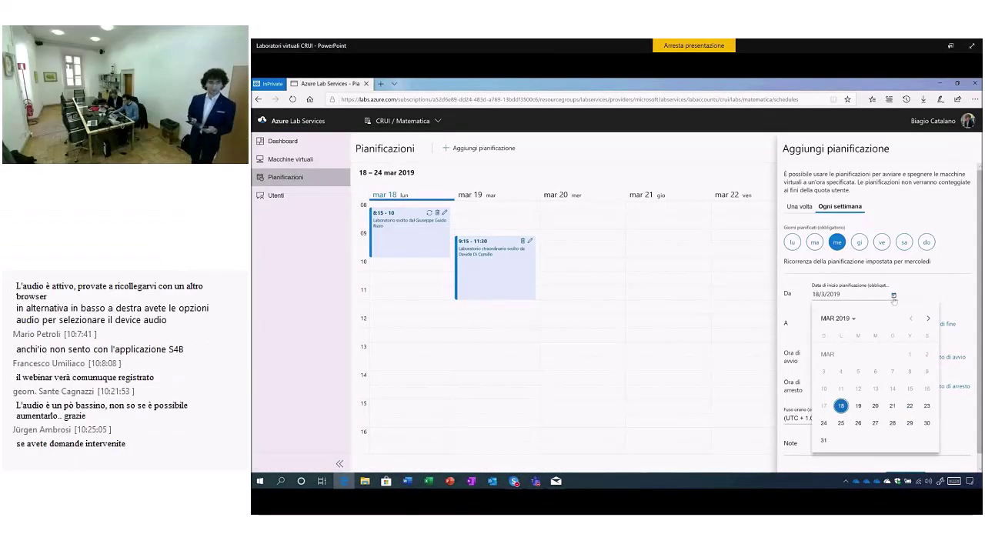
pyautogui.click(893, 297)
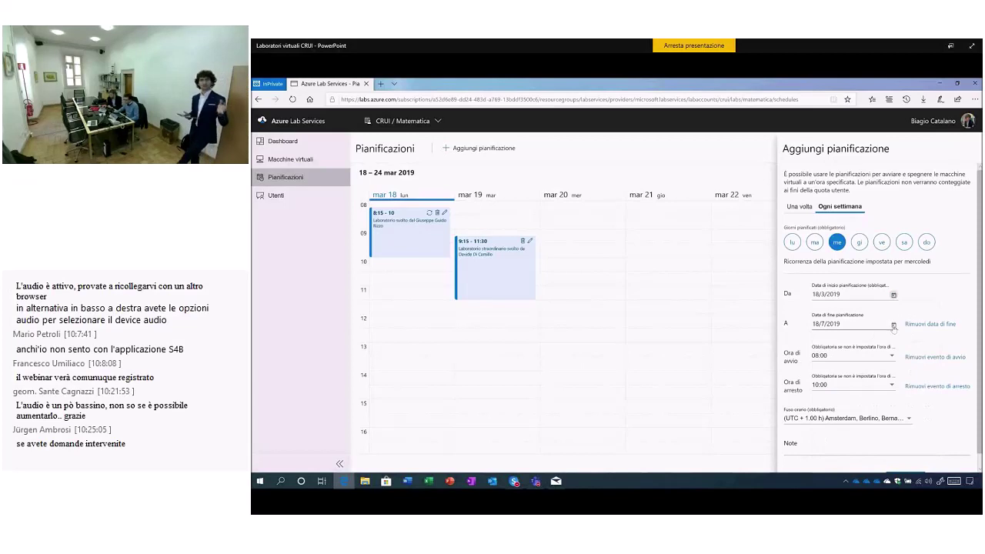
pyautogui.click(894, 325)
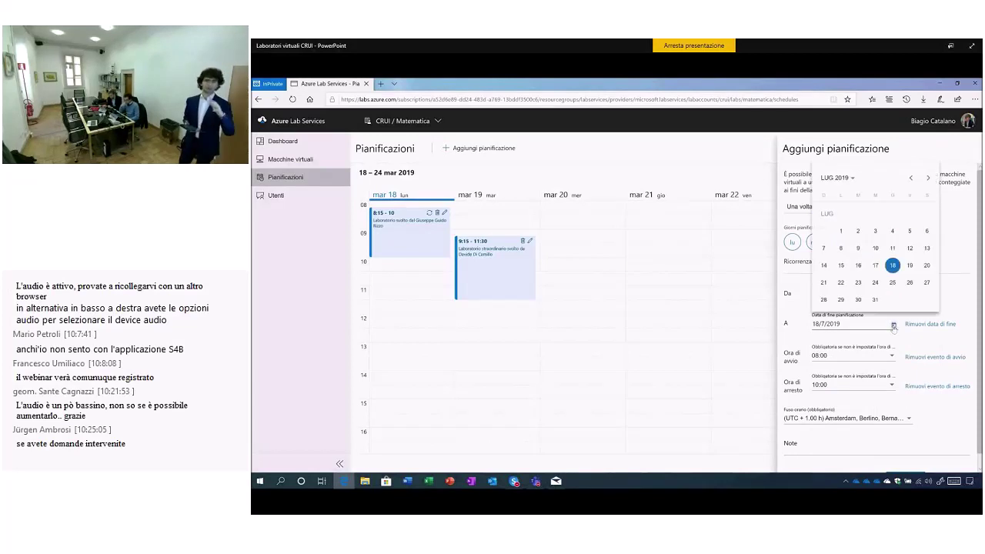
pyautogui.click(893, 326)
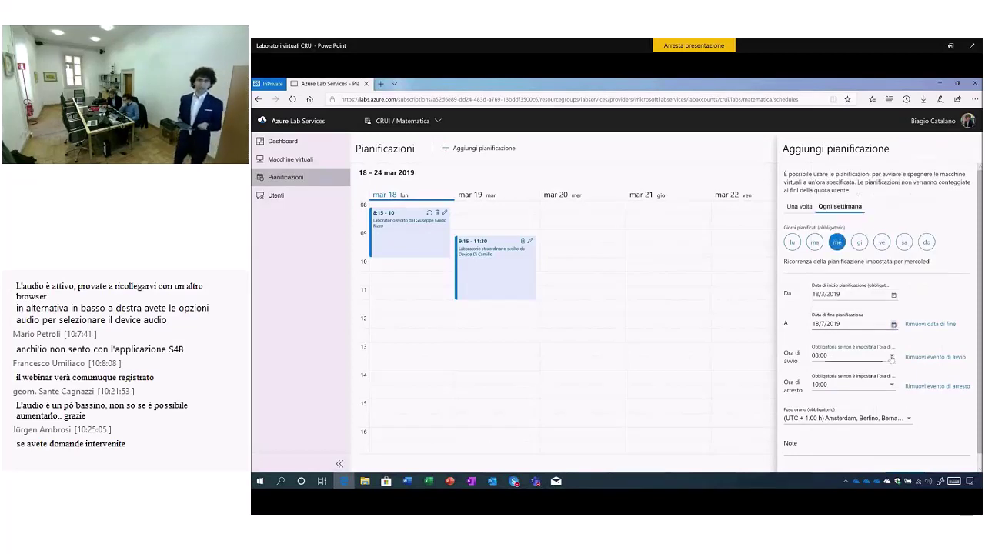
pyautogui.click(891, 357)
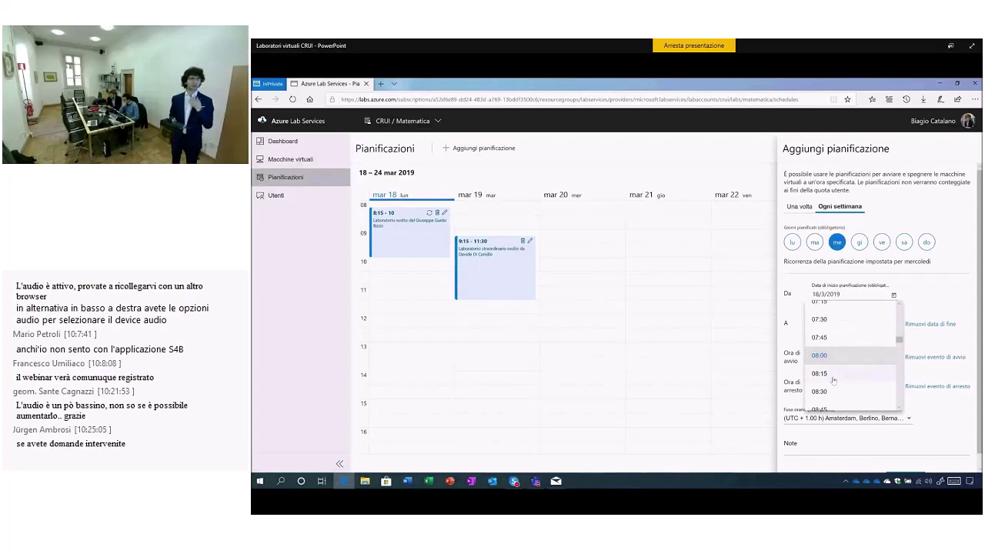
pyautogui.click(833, 377)
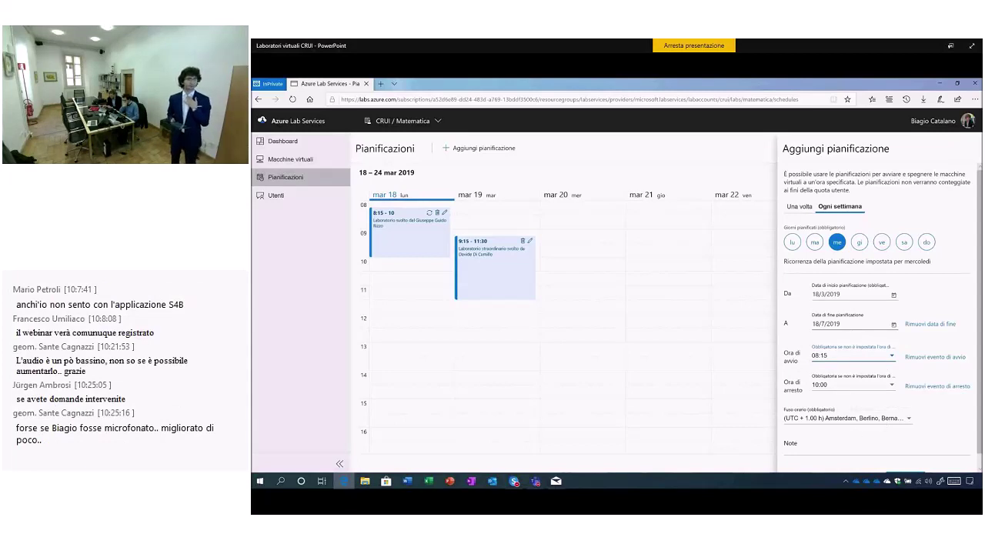
# Add the note 'CRUI' to the Wednesday schedule and save it.
pyautogui.click(862, 447)
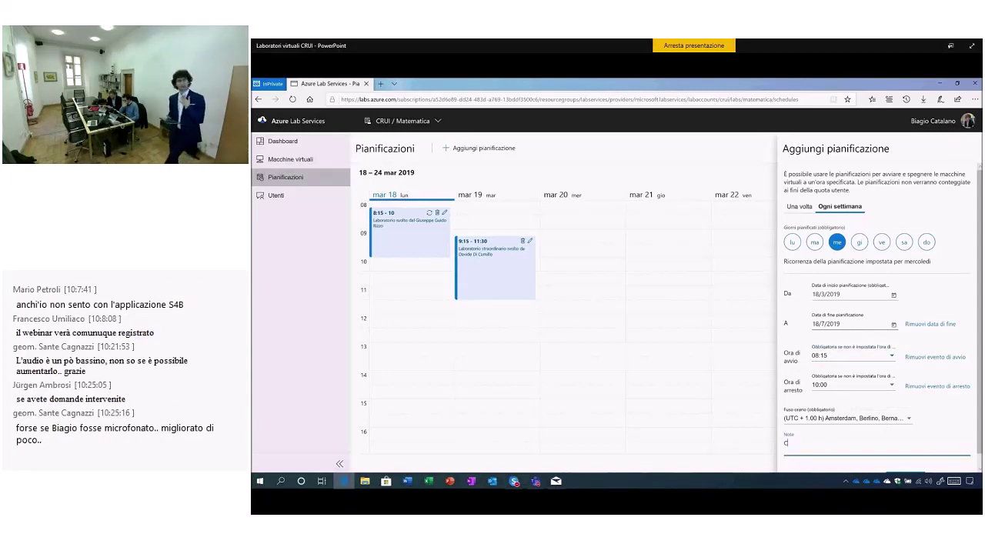
pyautogui.write('CRUI')
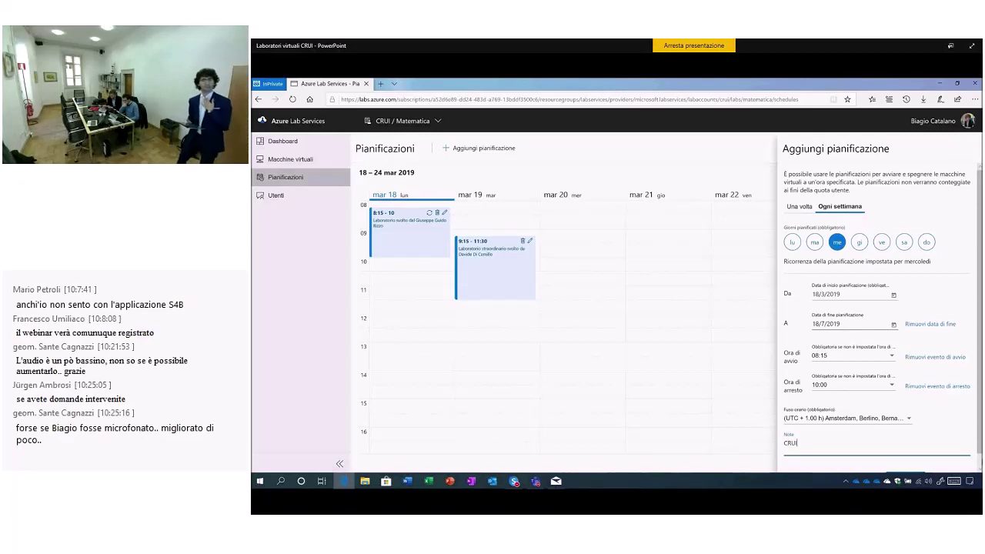
pyautogui.scroll(-1, 912, 467)
pyautogui.click(908, 466)
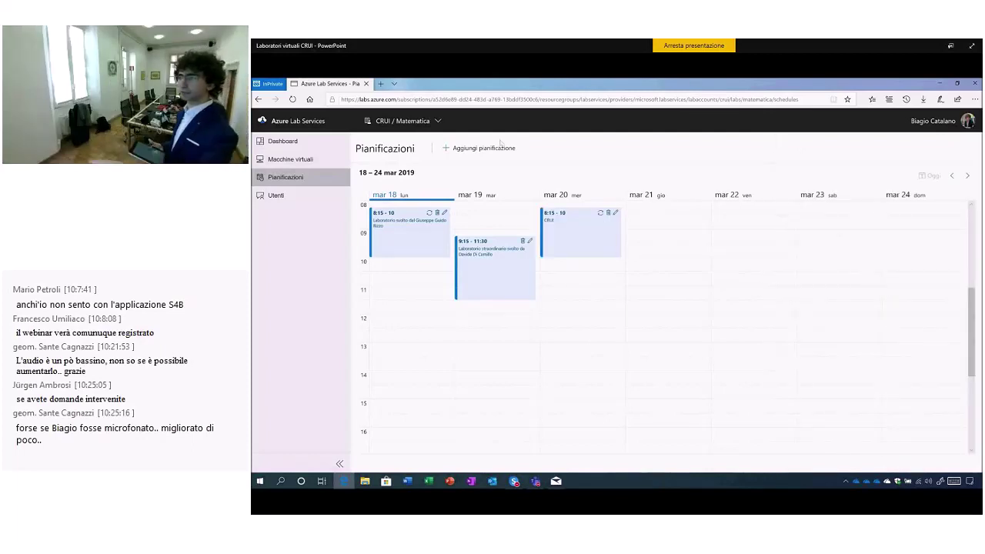
# Save a one-time 08:00–10:00 schedule dated 27 March 2019.
pyautogui.click(492, 151)
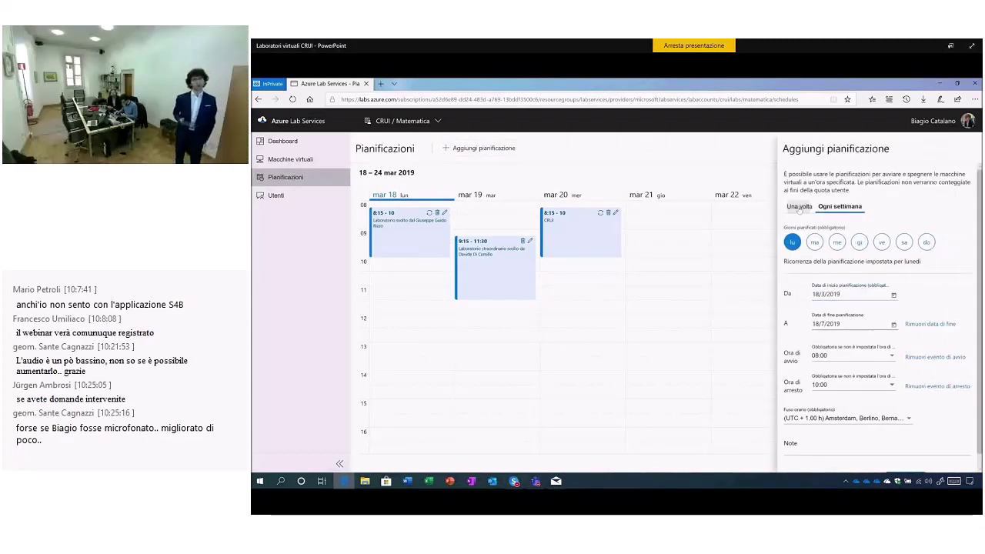
pyautogui.click(800, 207)
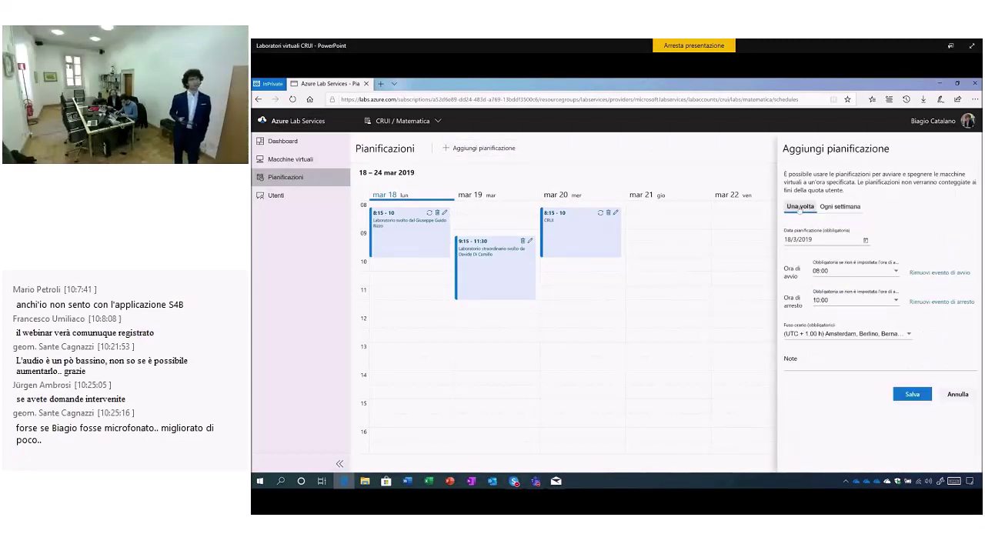
pyautogui.click(866, 242)
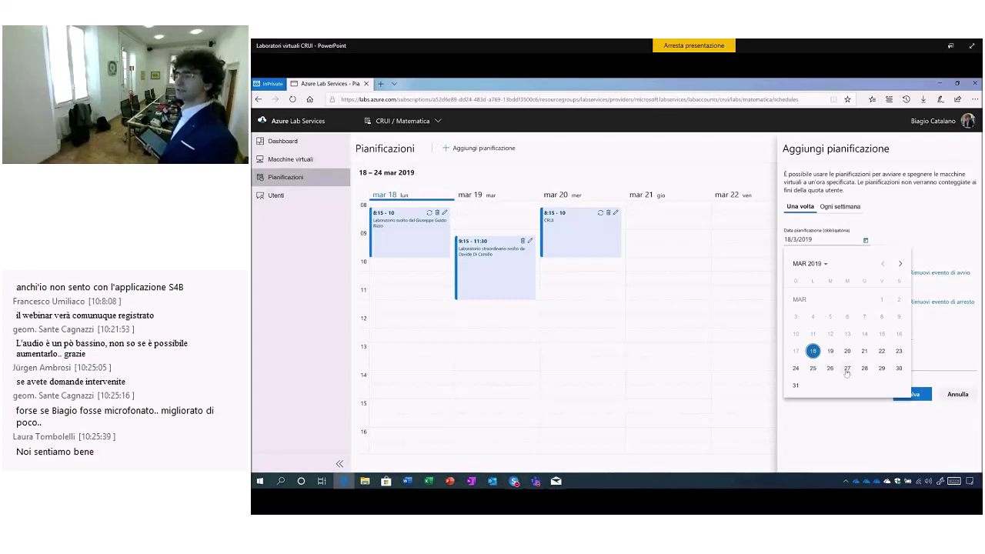
pyautogui.click(846, 368)
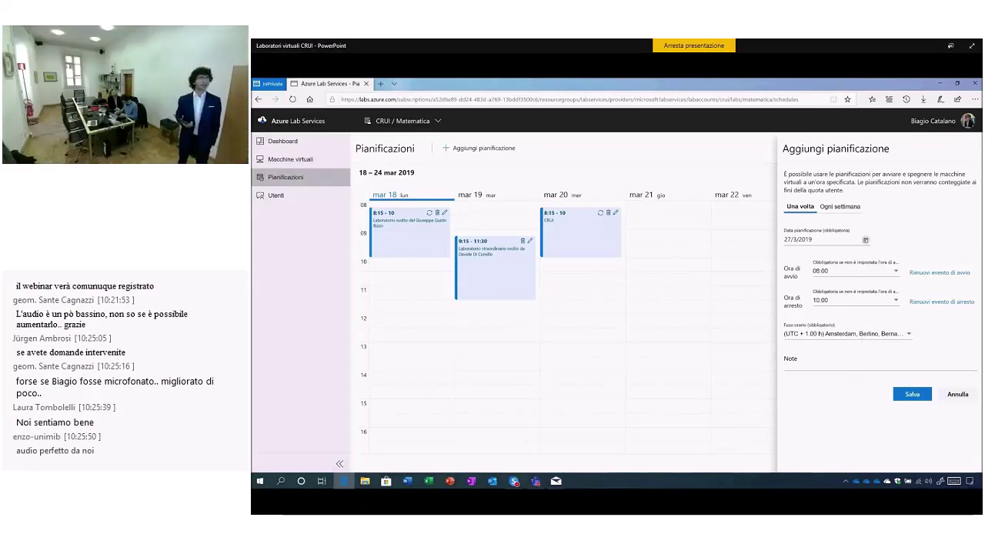
pyautogui.click(884, 364)
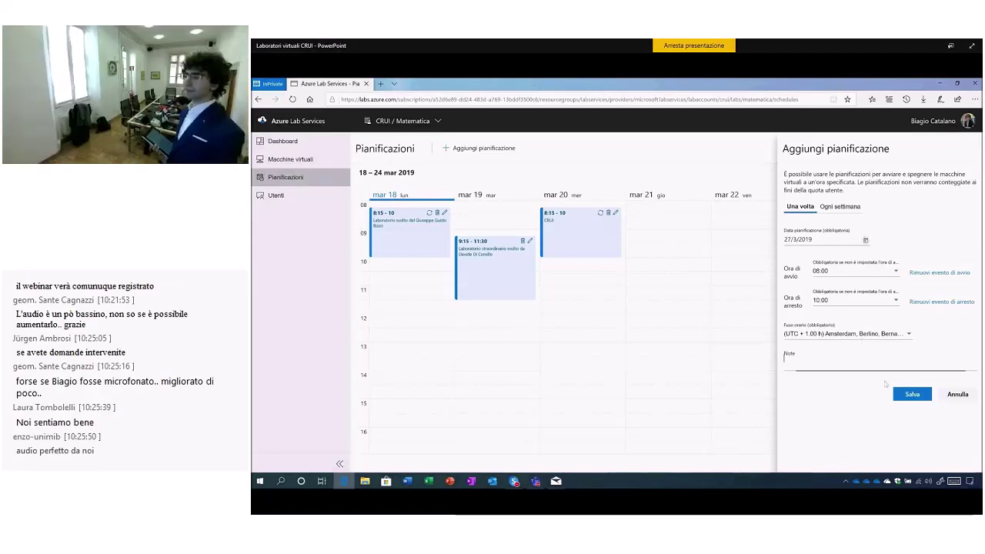
pyautogui.click(907, 394)
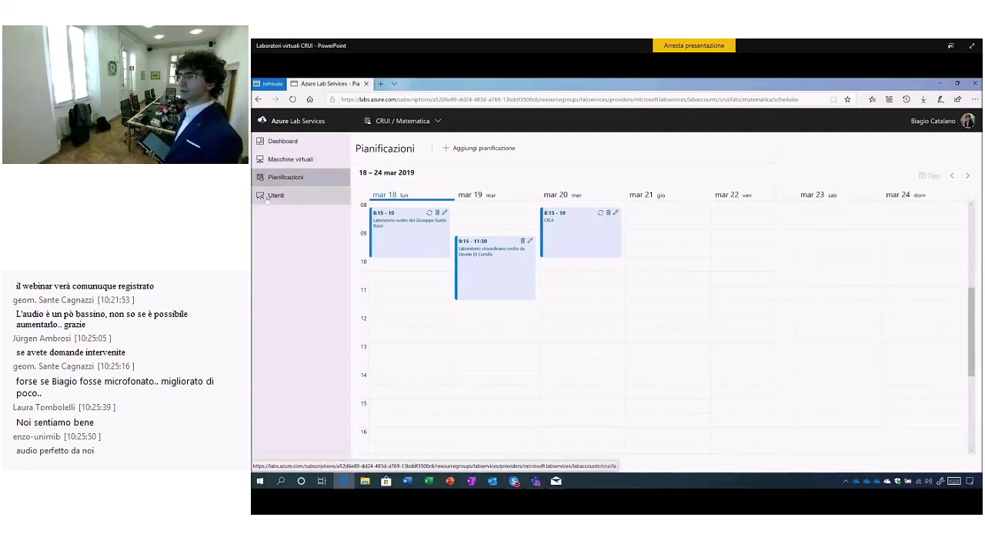
# Open the lab's Users list, declining the switch to open access so it stays restricted.
pyautogui.click(266, 199)
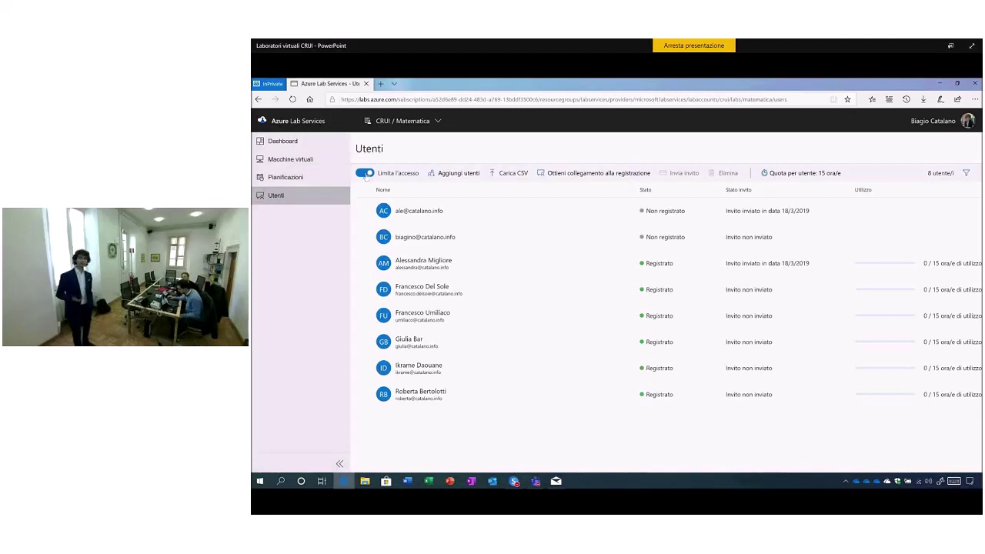
pyautogui.click(365, 174)
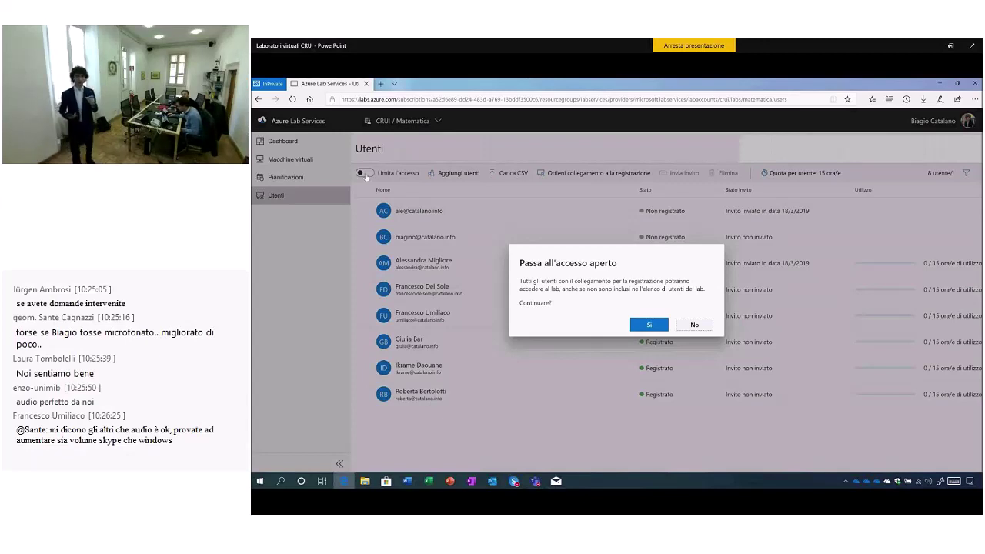
pyautogui.click(689, 326)
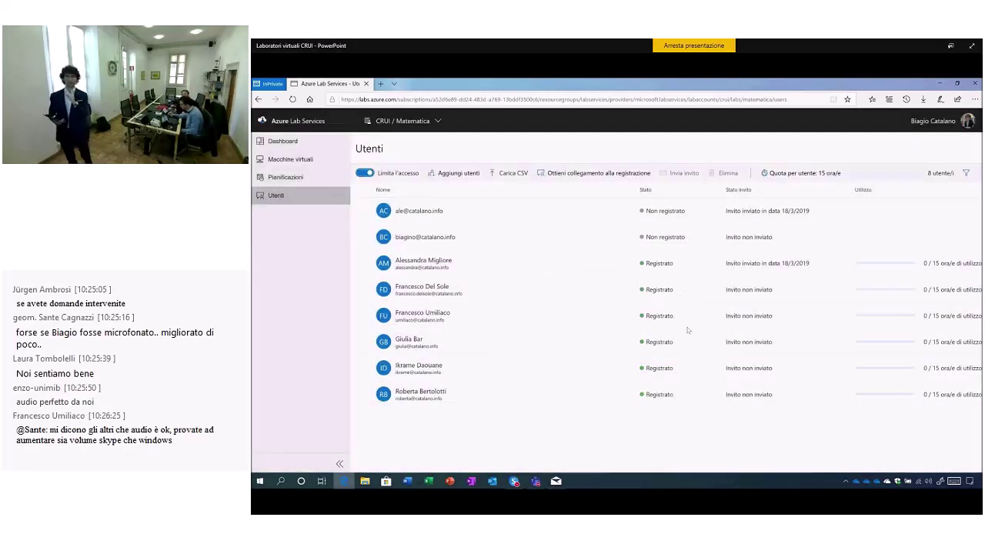
# Add the new student's e-mail address as a lab user, then display the registration link.
pyautogui.click(460, 180)
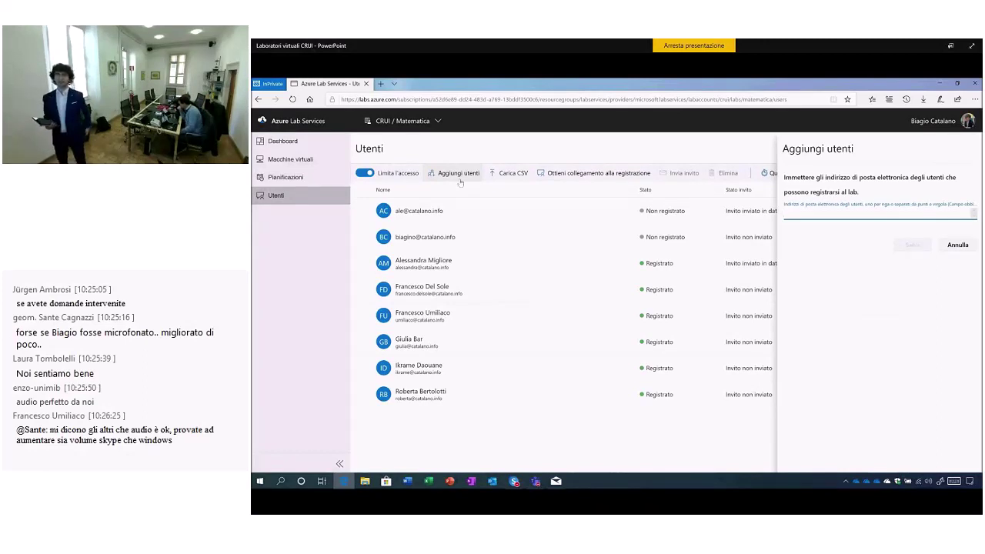
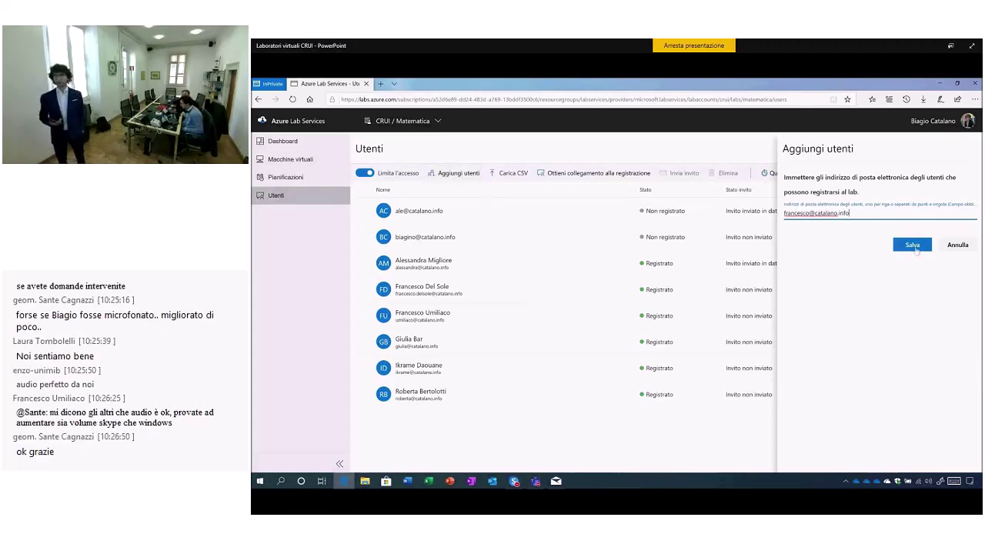
pyautogui.click(914, 248)
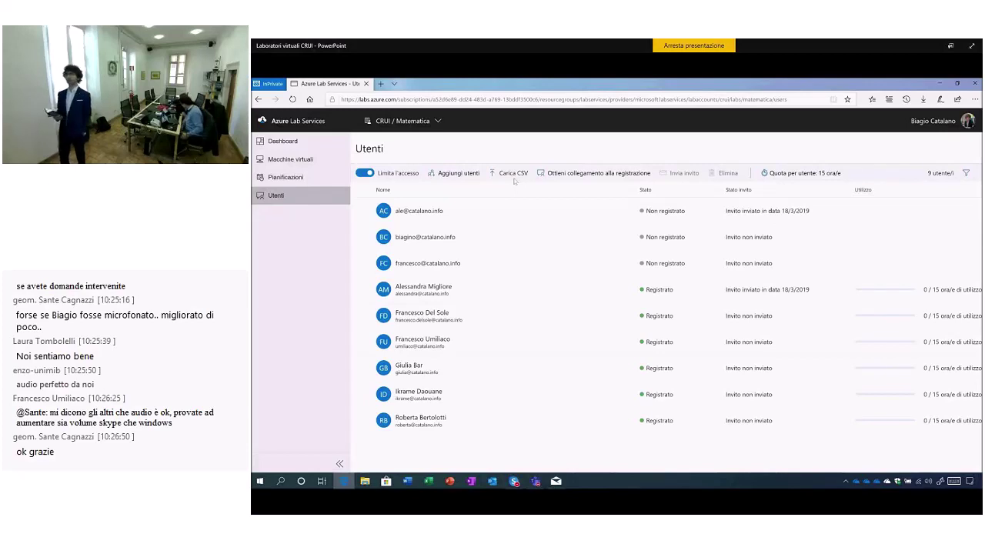
pyautogui.click(589, 179)
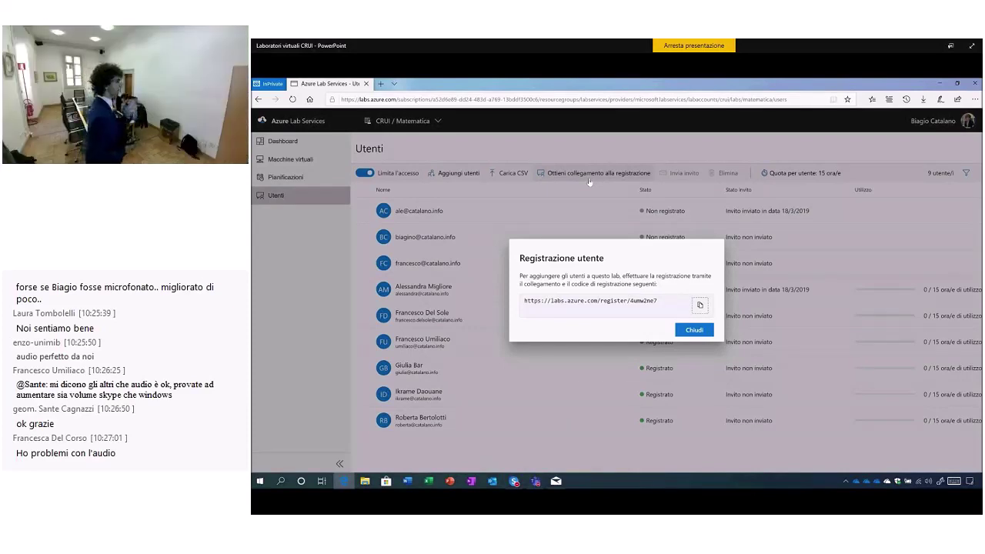
pyautogui.click(696, 330)
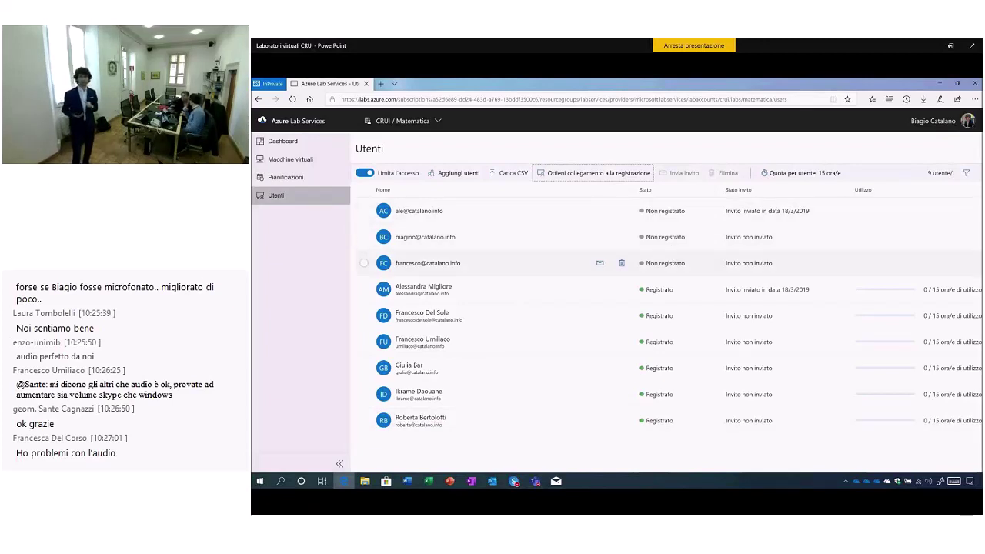
# Send the second user an invitation with the message 'Link per iscriversi al laboratorio'.
pyautogui.click(364, 237)
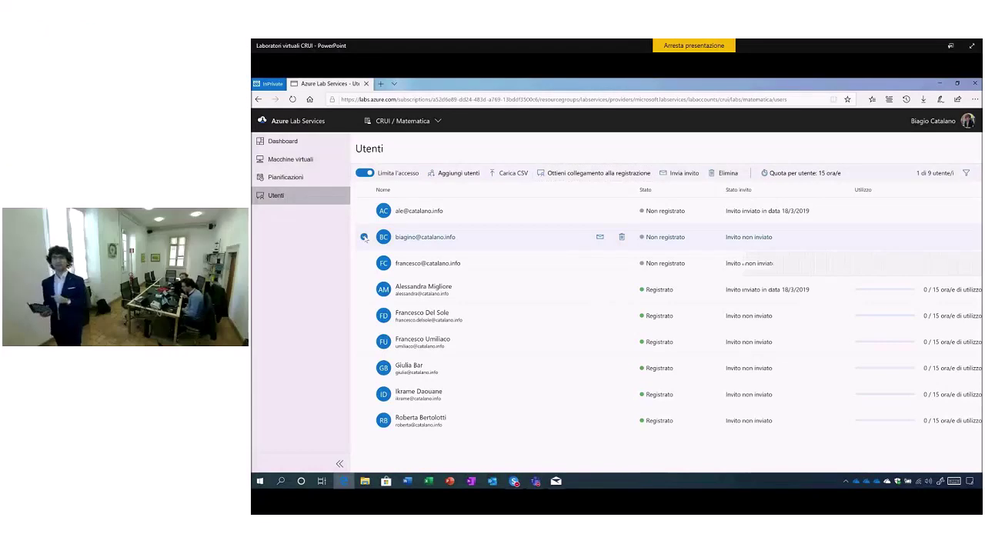
pyautogui.click(600, 238)
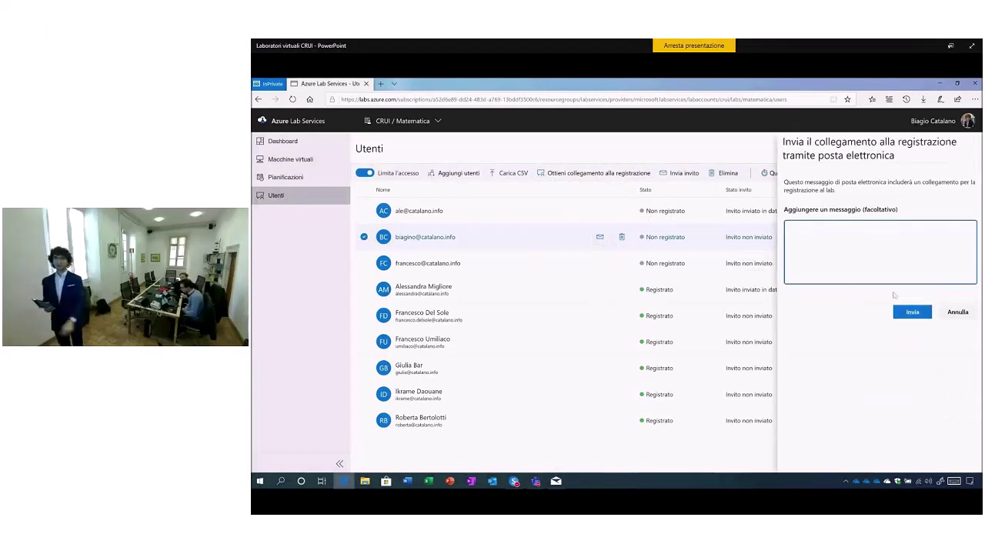
pyautogui.write('Link per iscriversi al labora')
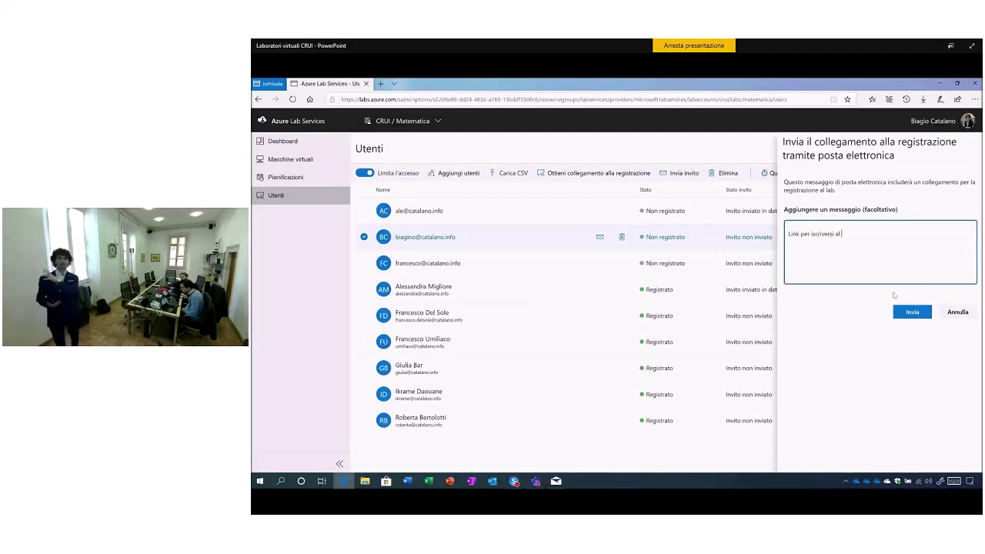
pyautogui.write('torio!')
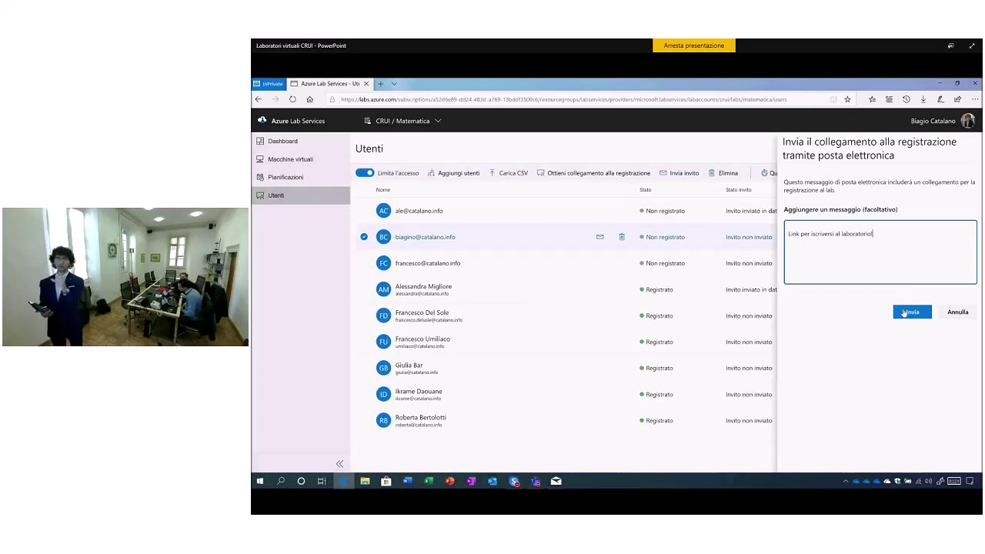
pyautogui.click(914, 317)
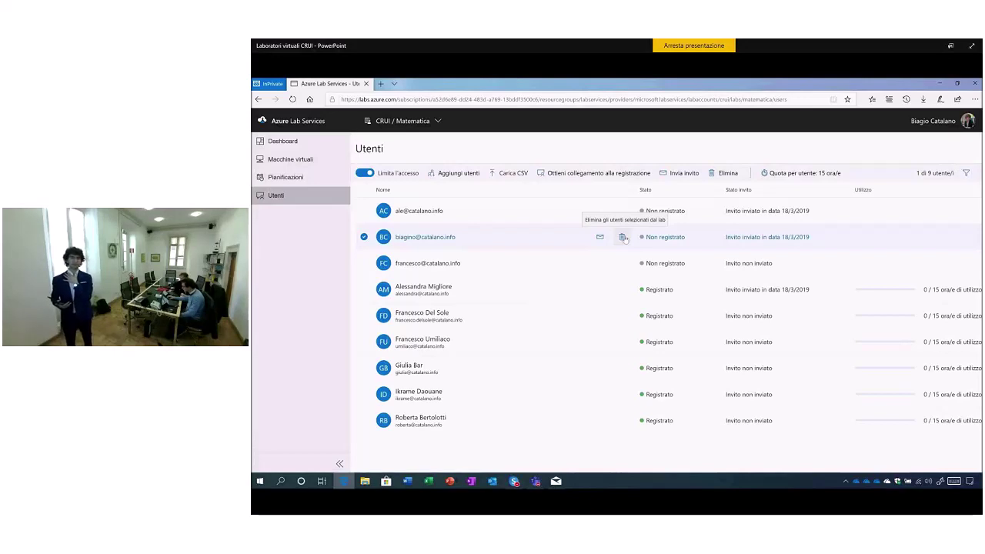
# Change the per-user quota from 15 to 25 hours and save.
pyautogui.click(803, 172)
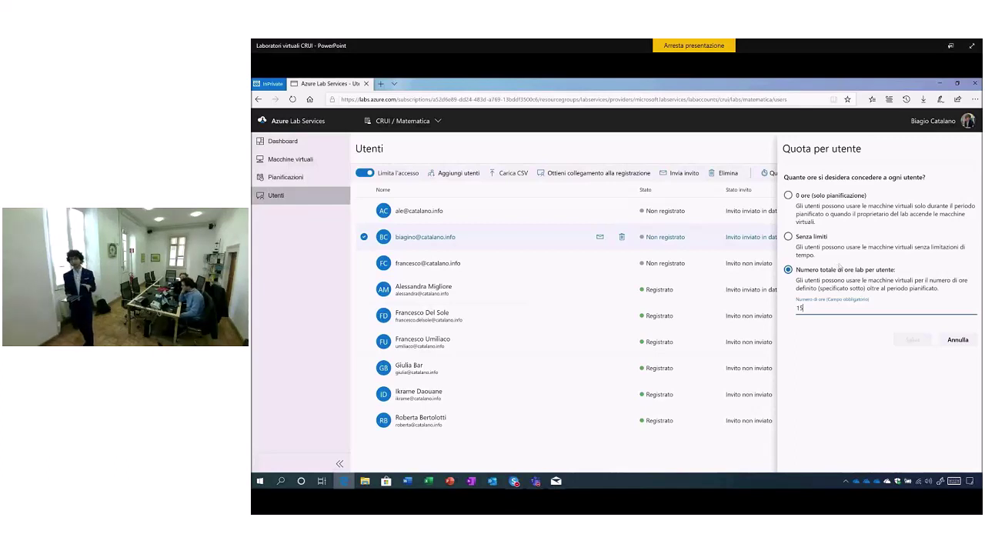
pyautogui.doubleClick(800, 307)
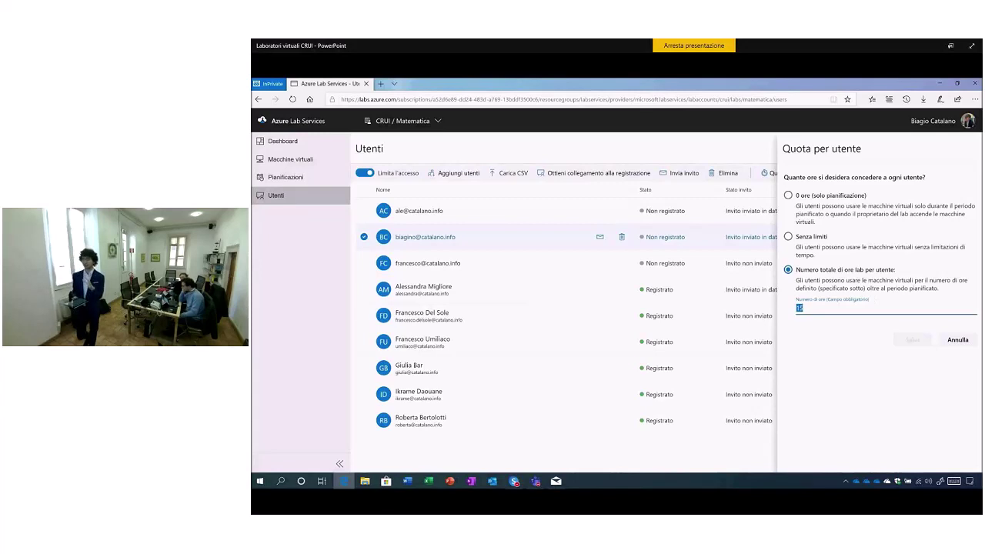
pyautogui.write('25')
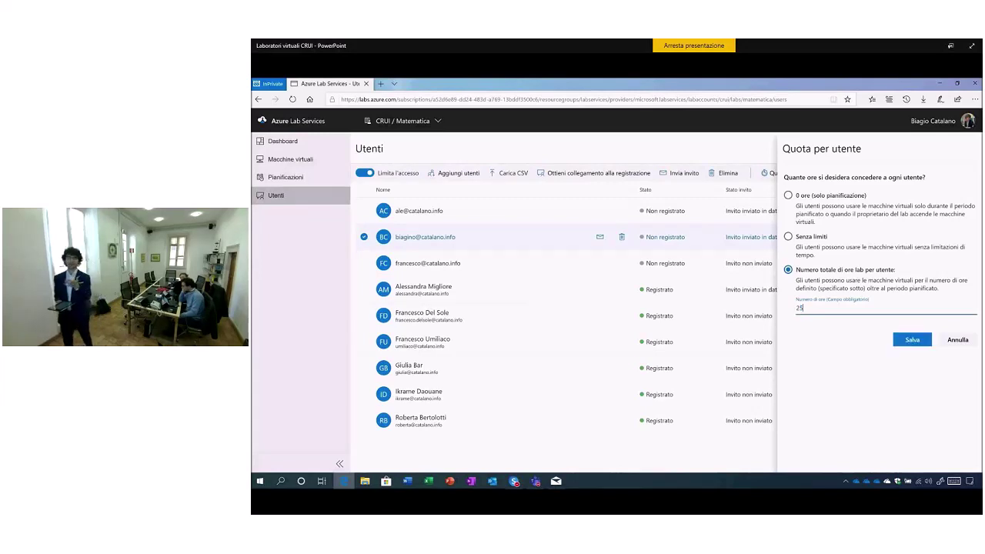
pyautogui.click(912, 340)
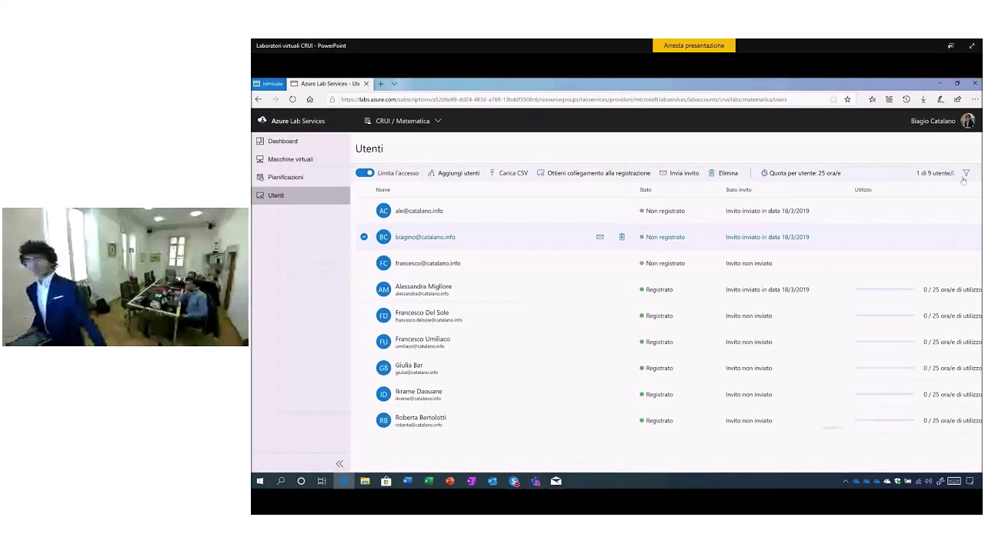
# Advance to the 'Lab Services' slide showing the registration link.
pyautogui.press('Right')
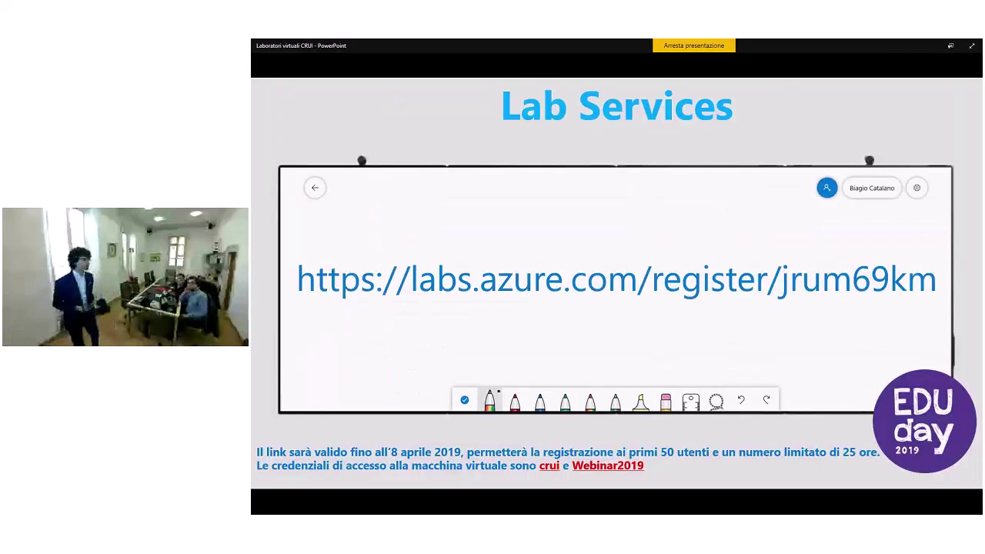